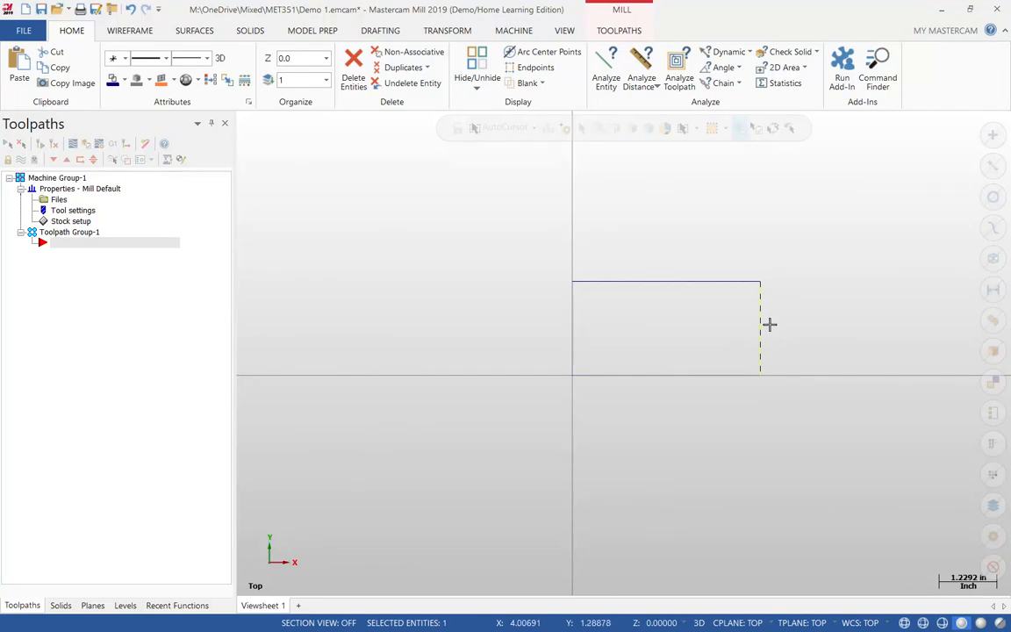
Step: Delete the rectangle's lines and undo the deletion
{"action": "key", "text": "Delete"}
{"action": "left_click", "coordinate": [353, 71]}
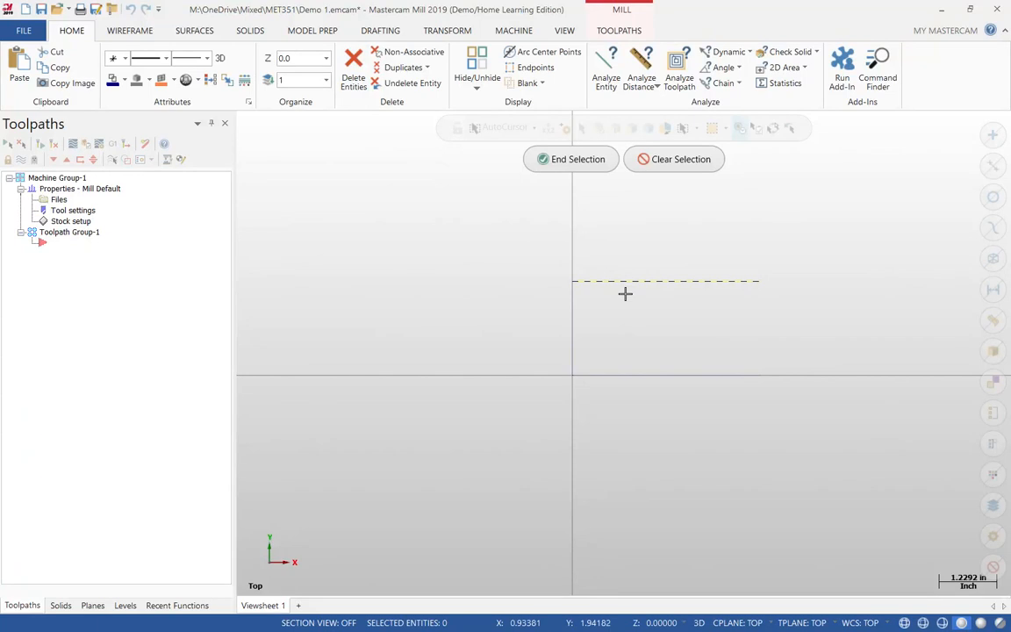
{"action": "left_click", "coordinate": [572, 173]}
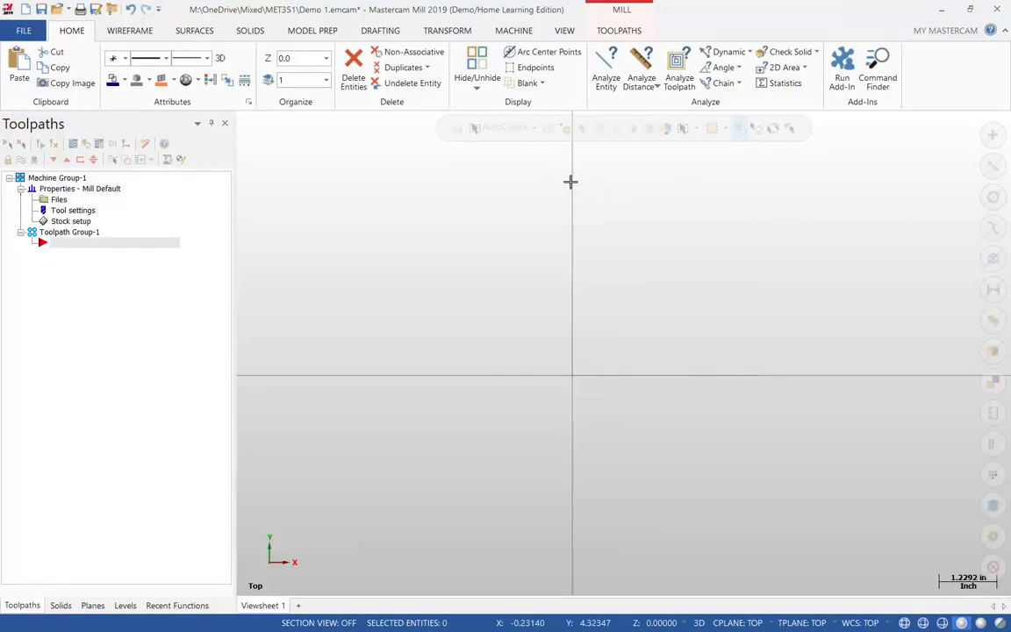
{"action": "left_click", "coordinate": [129, 10]}
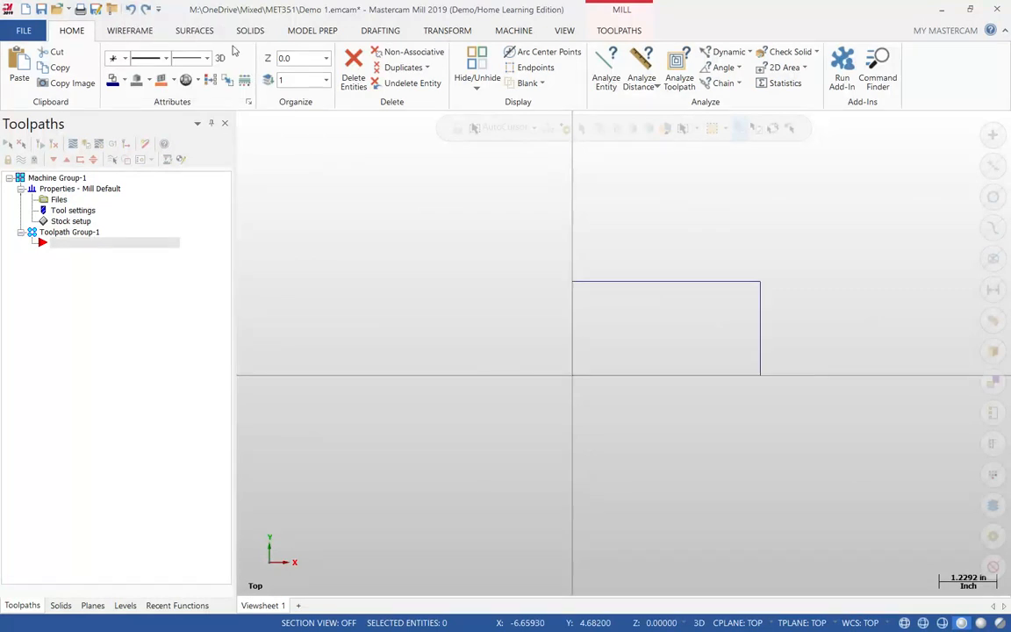
Step: Draw a 2-inch vertical line directly over the rectangle's right edge, from its upper corner to its lower corner
{"action": "left_click", "coordinate": [130, 29]}
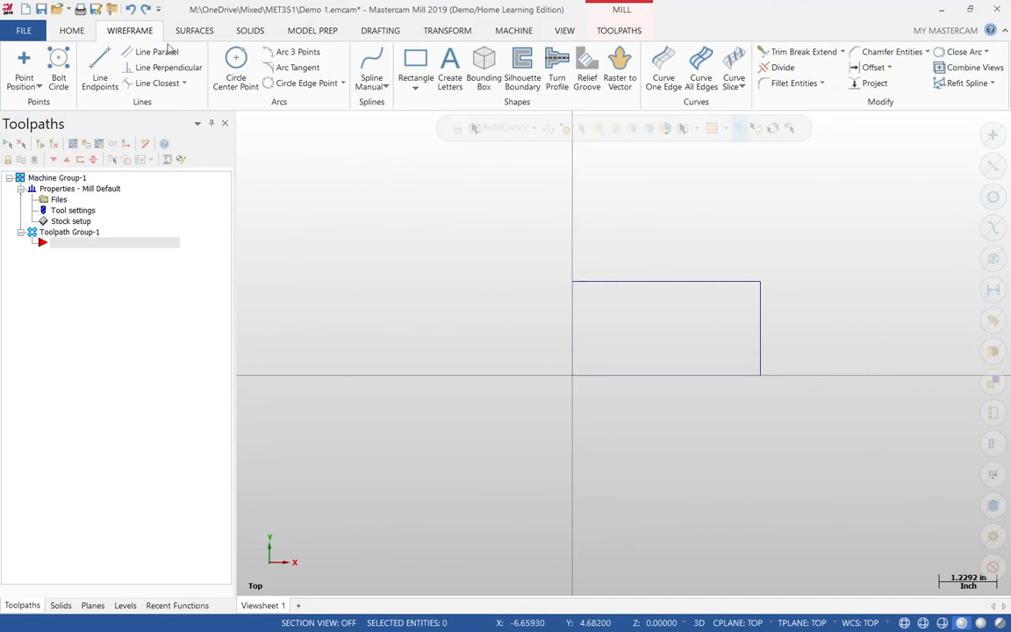
{"action": "left_click", "coordinate": [100, 70]}
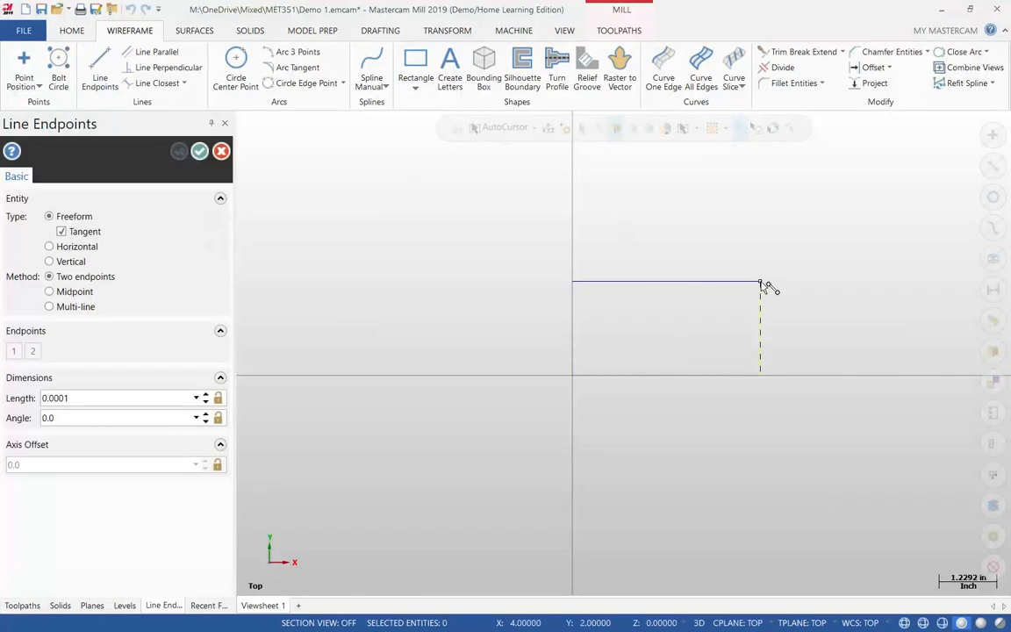
{"action": "left_click", "coordinate": [766, 286]}
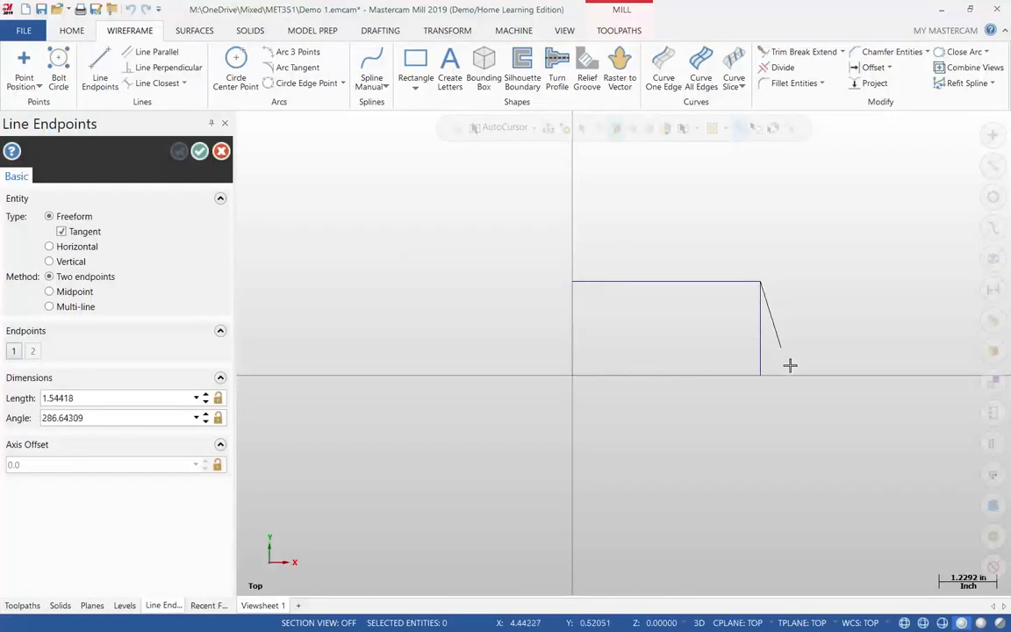
{"action": "left_click", "coordinate": [760, 376]}
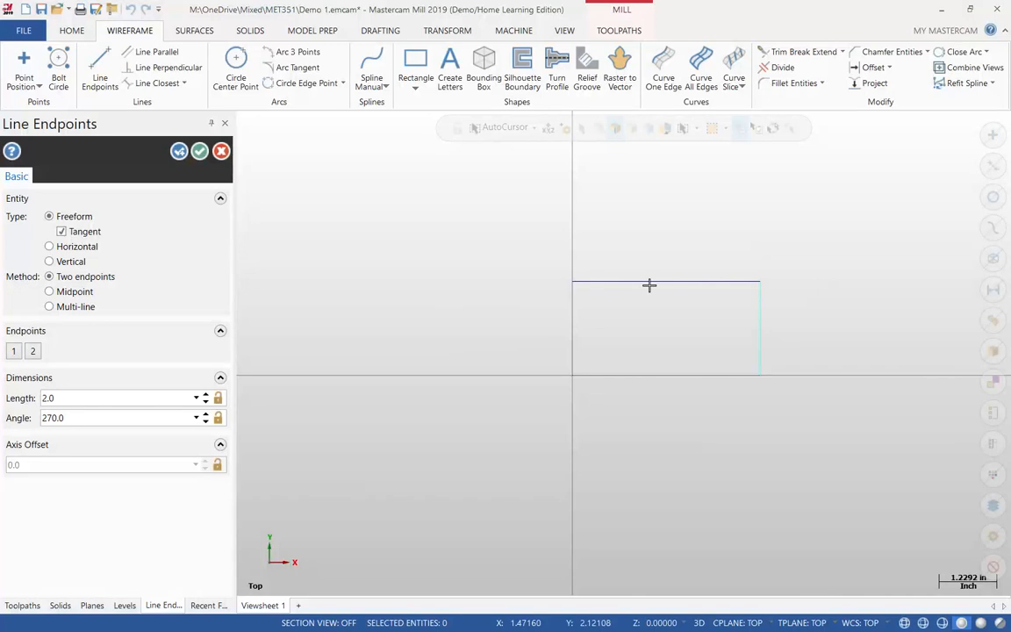
{"action": "left_click", "coordinate": [200, 151]}
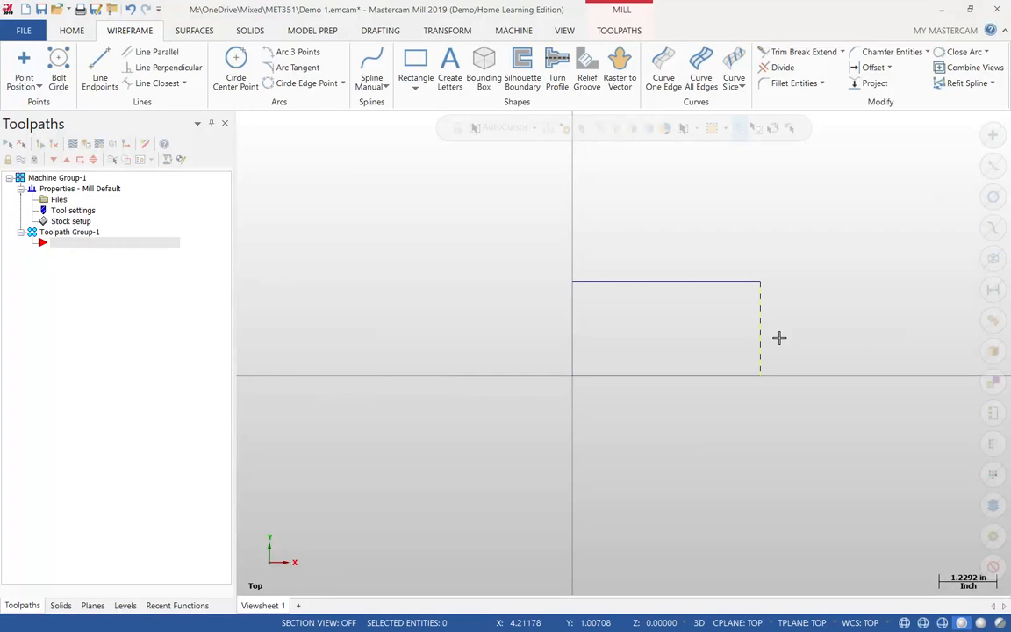
Step: Test-chain the rectangle for a 2D contour toolpath, reversing the chain and choosing a branch, and discard the operation
{"action": "left_click", "coordinate": [619, 30]}
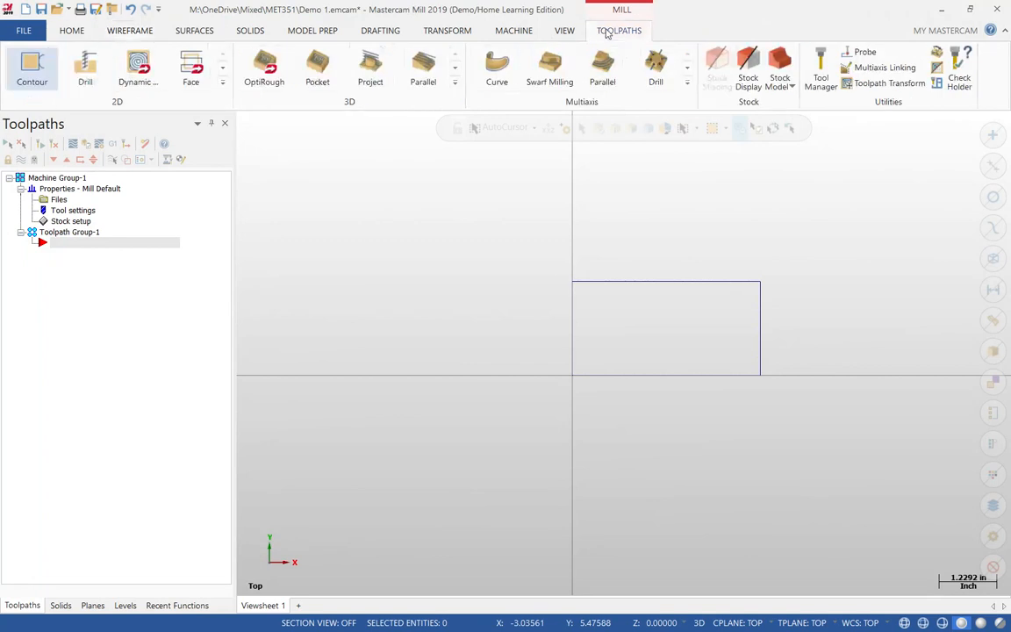
{"action": "left_click", "coordinate": [35, 71]}
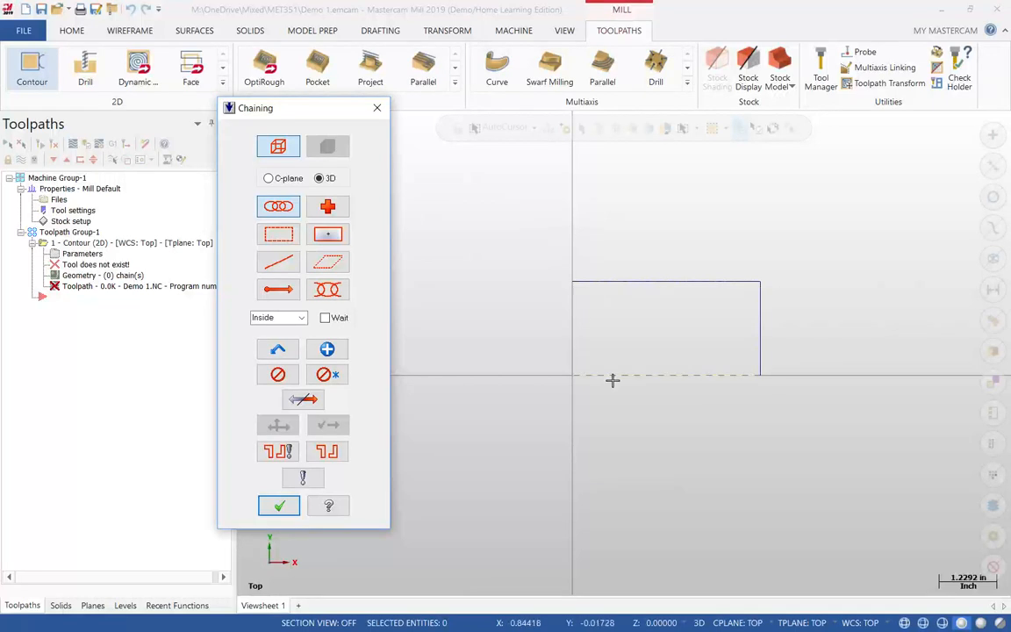
{"action": "left_click", "coordinate": [595, 290]}
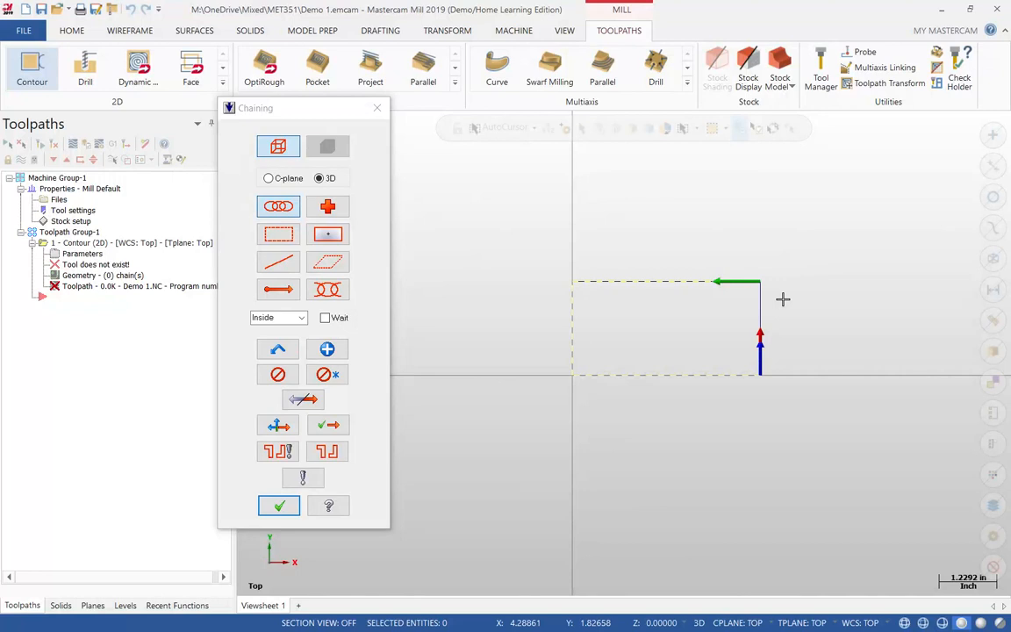
{"action": "left_click", "coordinate": [305, 401]}
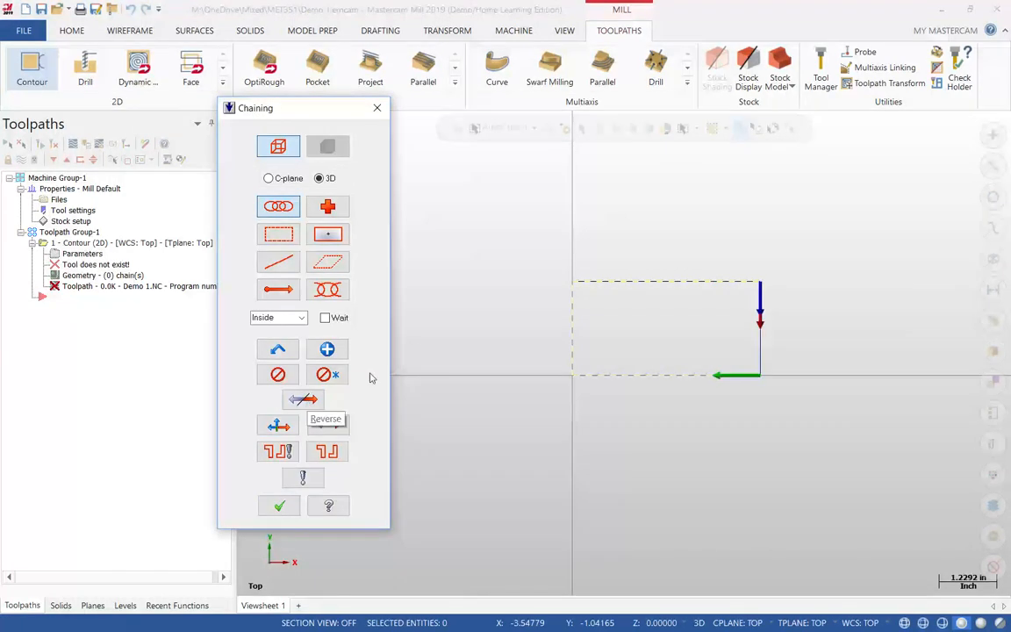
{"action": "left_click", "coordinate": [776, 300]}
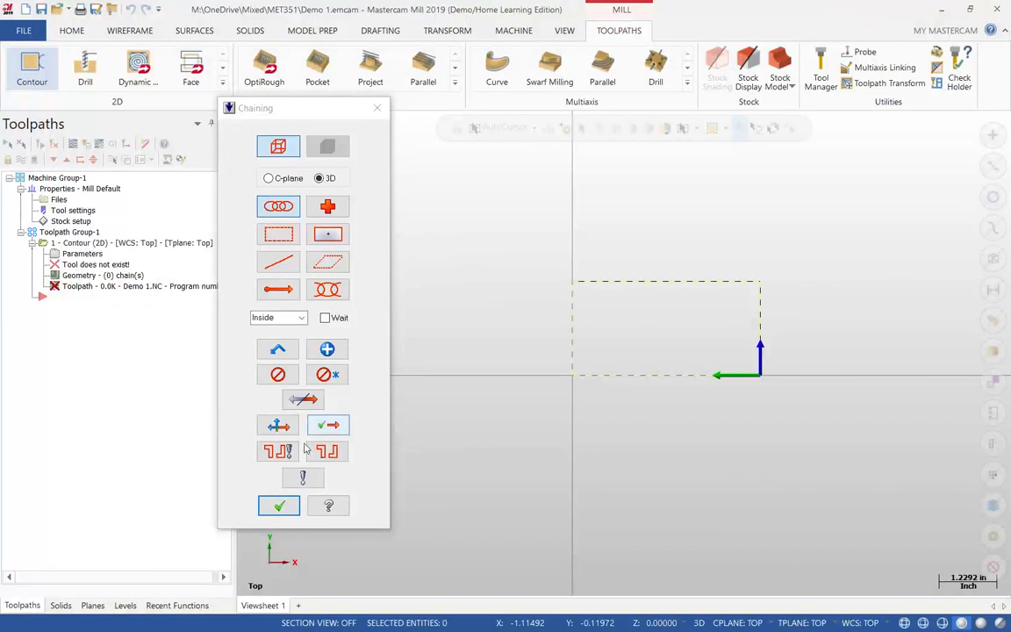
{"action": "left_click", "coordinate": [686, 375]}
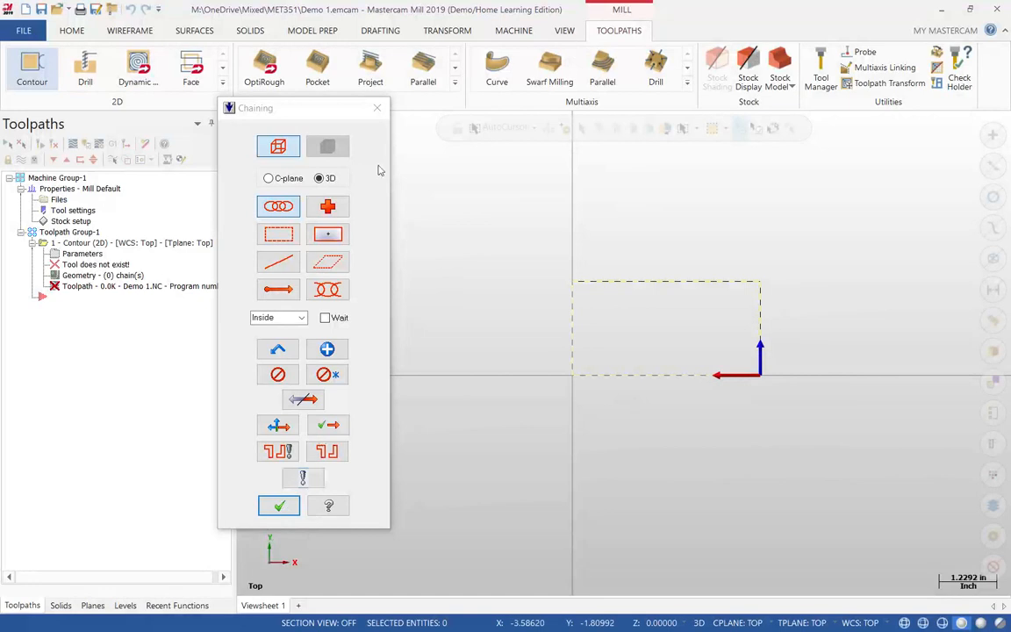
{"action": "left_click", "coordinate": [376, 107]}
{"action": "left_click", "coordinate": [578, 362]}
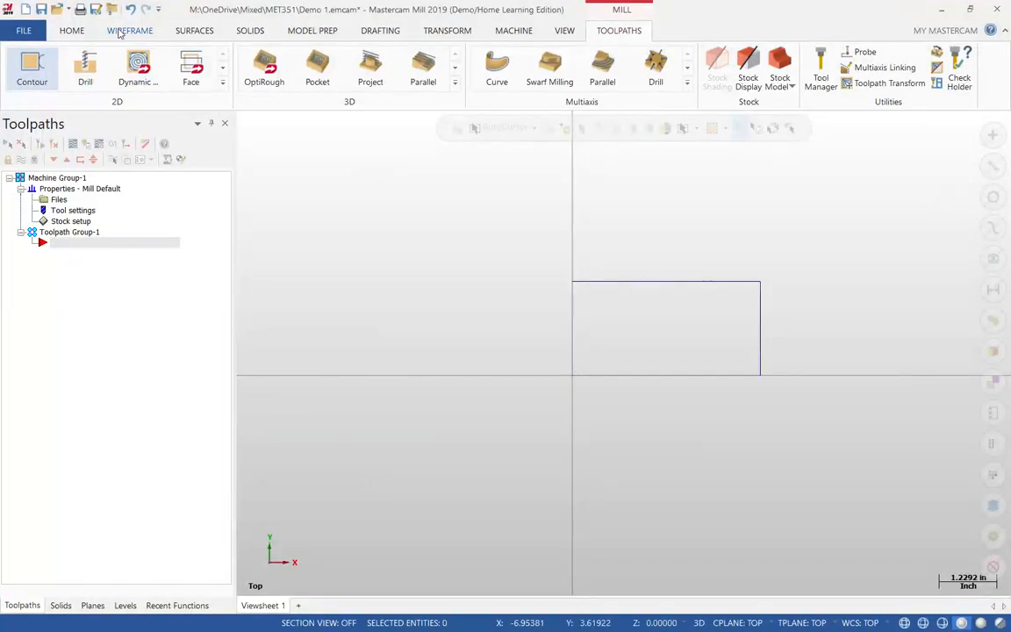
Step: Delete all duplicate entities based on their XYZ locations
{"action": "left_click", "coordinate": [74, 31]}
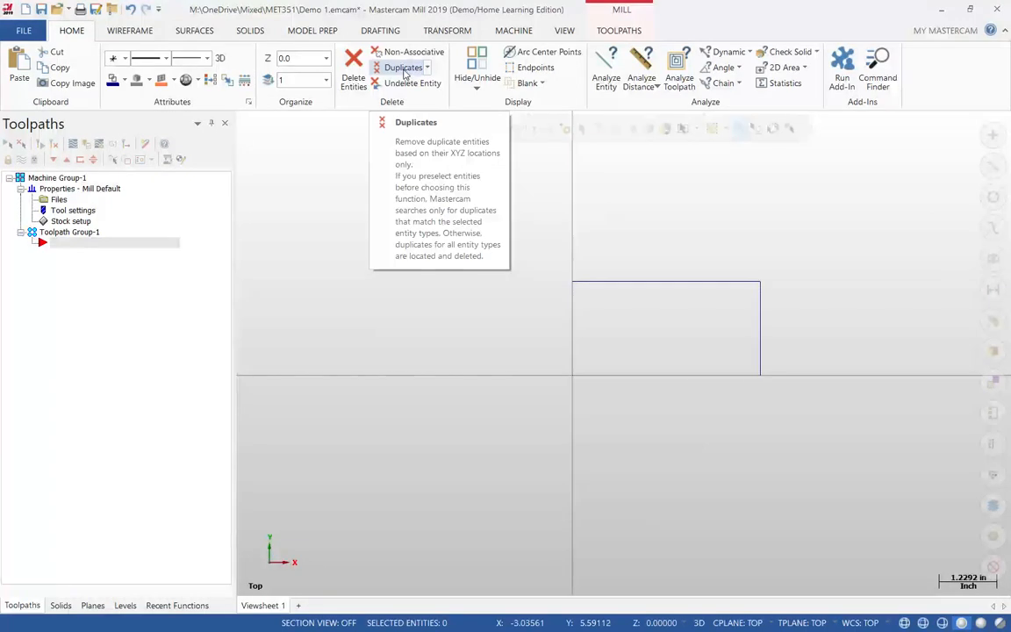
{"action": "left_click", "coordinate": [403, 68]}
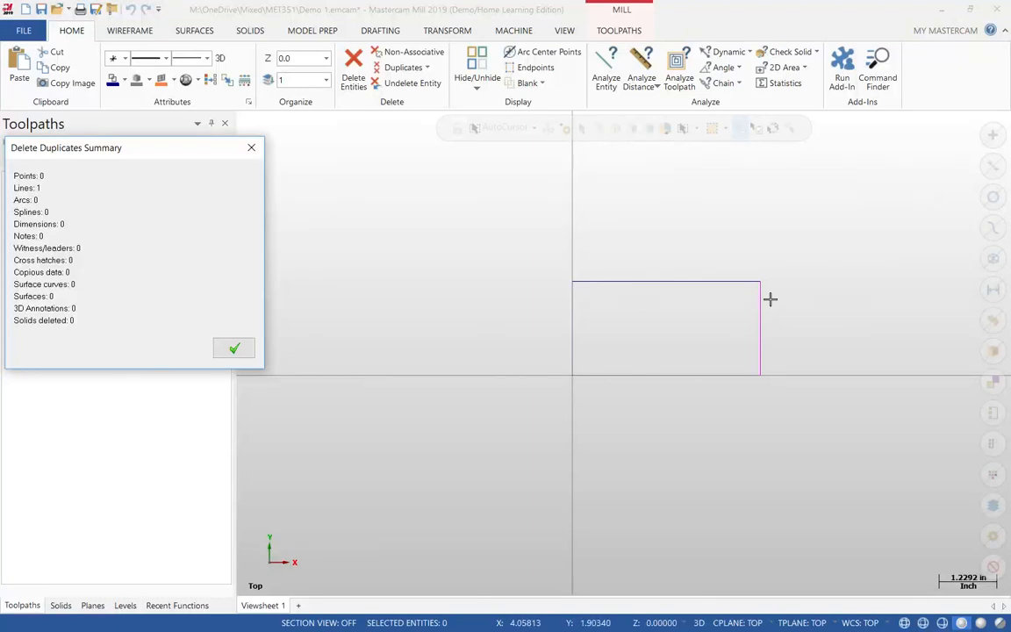
{"action": "left_click", "coordinate": [231, 349]}
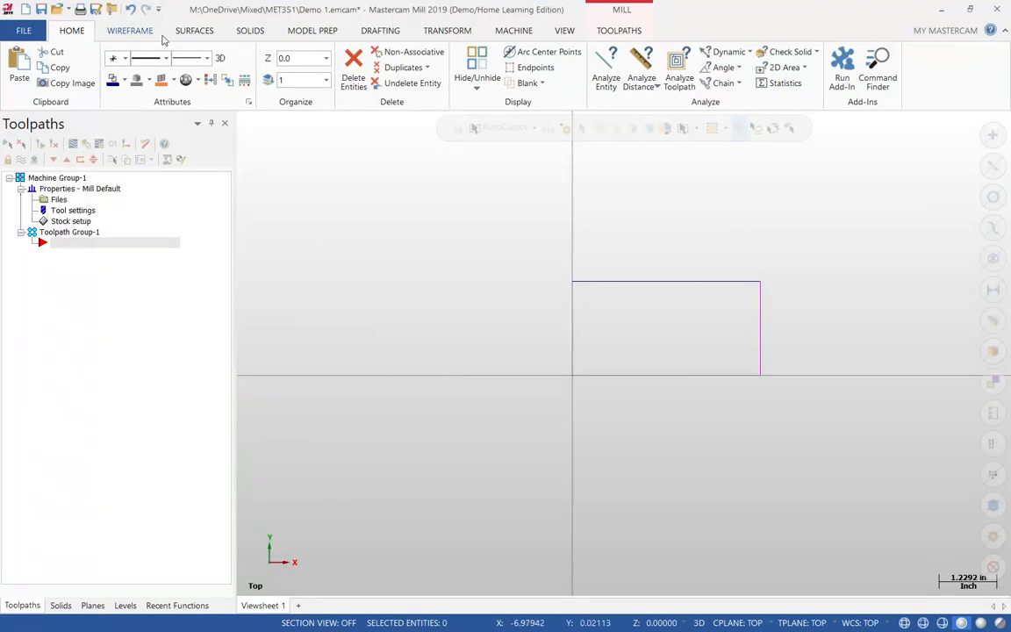
Step: Chain the rectangle from its upper edge for a 2D contour toolpath and discard the operation
{"action": "left_click", "coordinate": [619, 30]}
{"action": "left_click", "coordinate": [48, 77]}
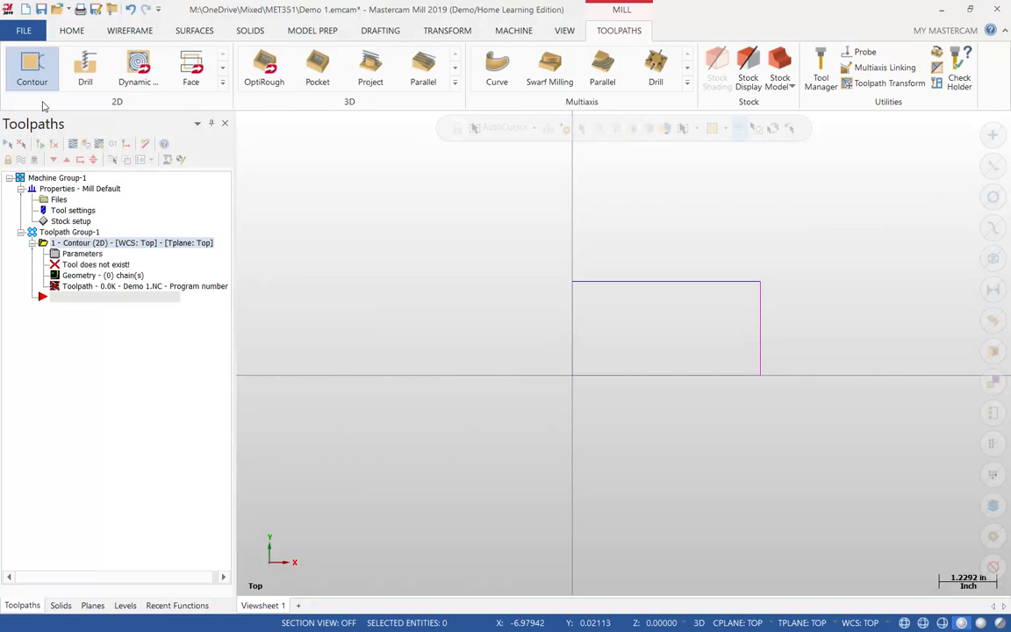
{"action": "left_click", "coordinate": [616, 283]}
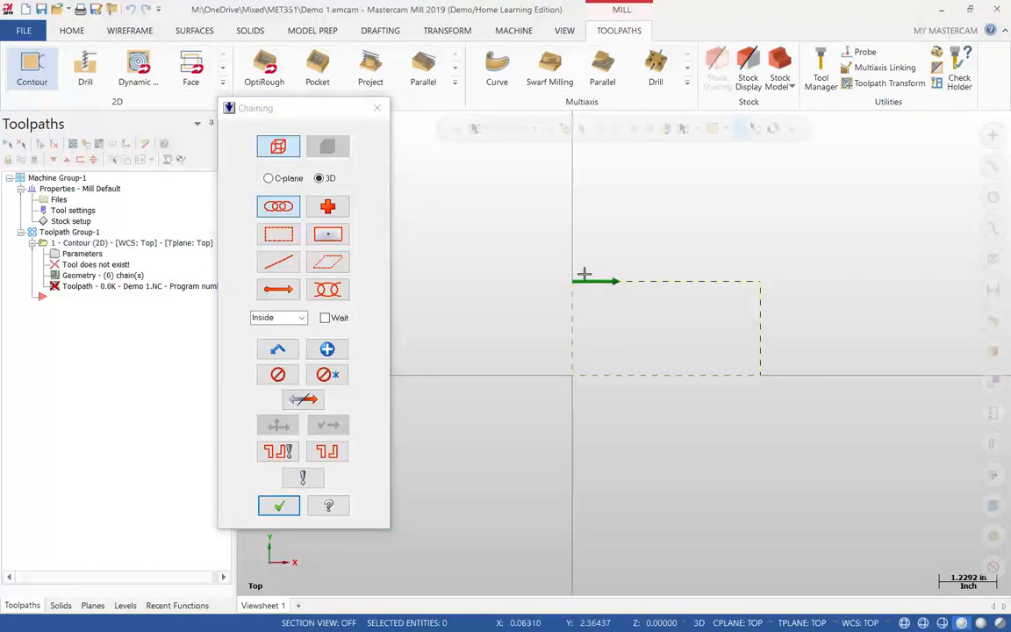
{"action": "left_click", "coordinate": [377, 109]}
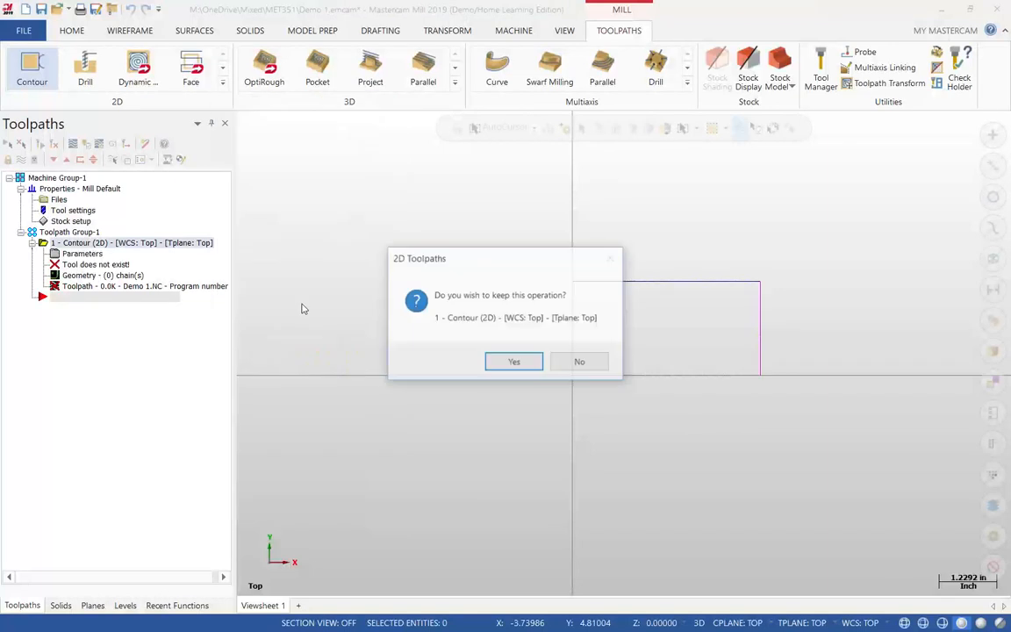
{"action": "left_click", "coordinate": [580, 363]}
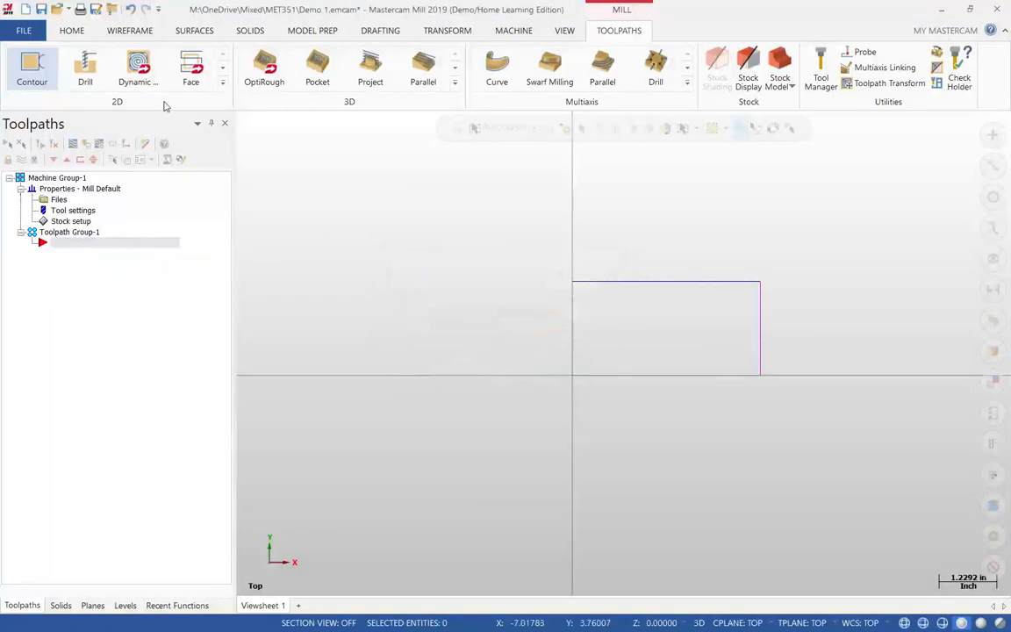
Step: Draw two 1-inch vertical lines end to end over the rectangle's right edge, meeting at its midpoint
{"action": "left_click", "coordinate": [72, 30]}
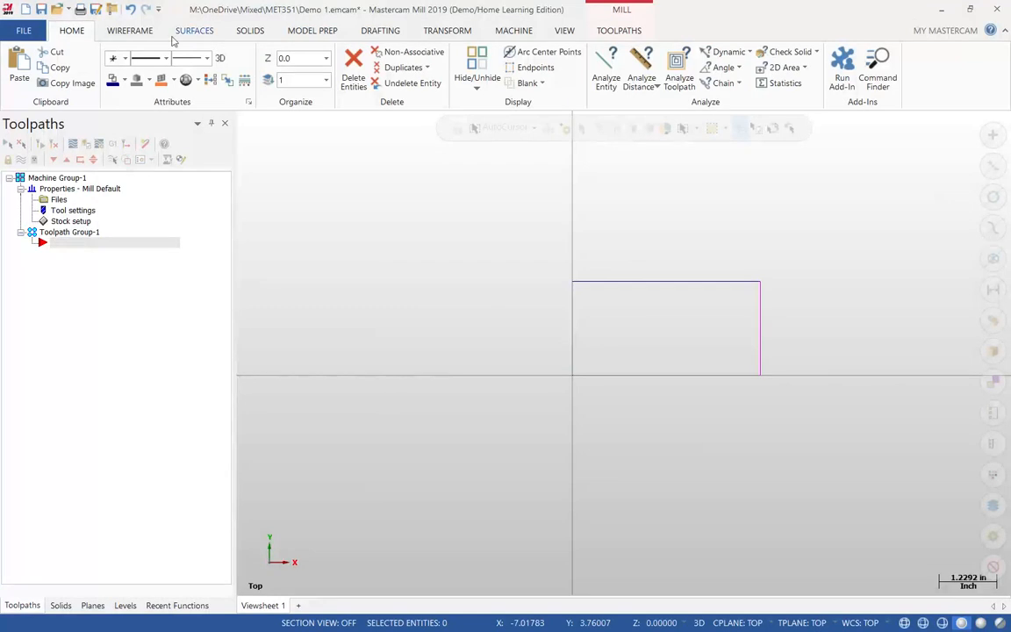
{"action": "left_click", "coordinate": [130, 30]}
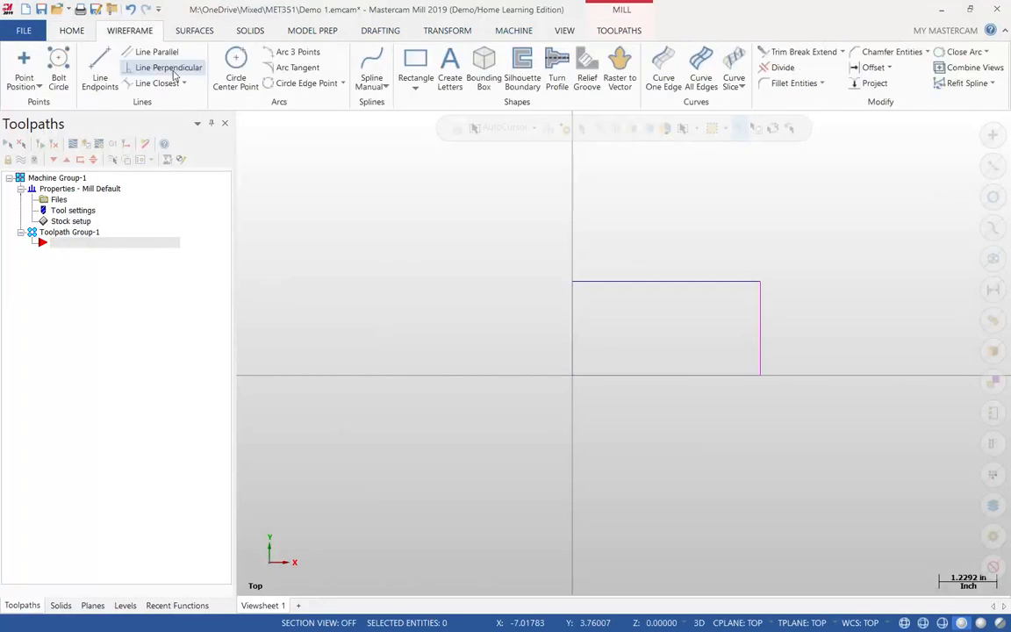
{"action": "left_click", "coordinate": [99, 77]}
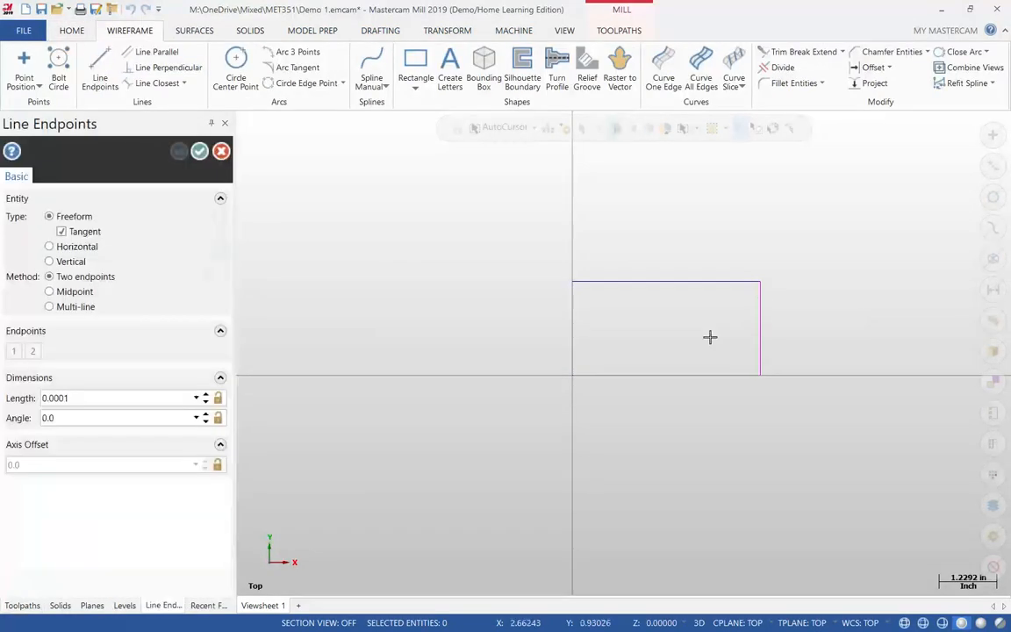
{"action": "left_click", "coordinate": [762, 284]}
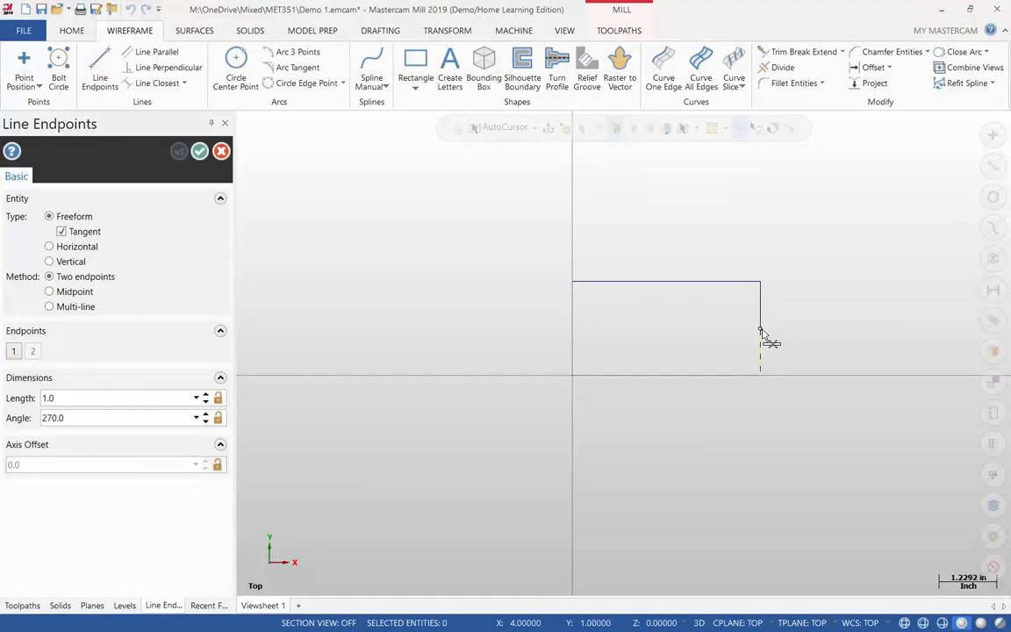
{"action": "left_click", "coordinate": [767, 377]}
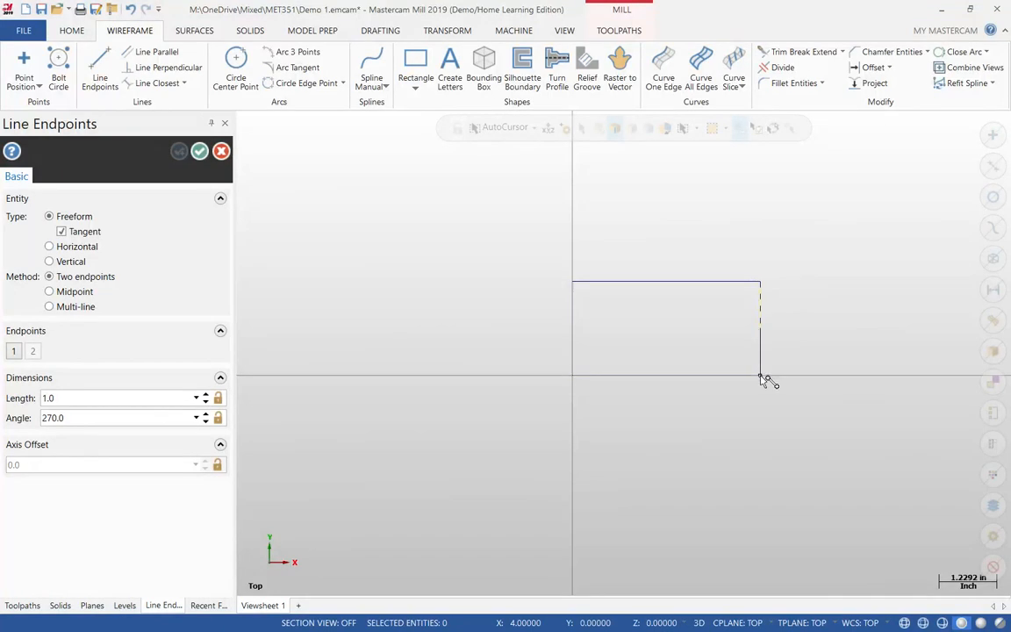
{"action": "left_click", "coordinate": [200, 151]}
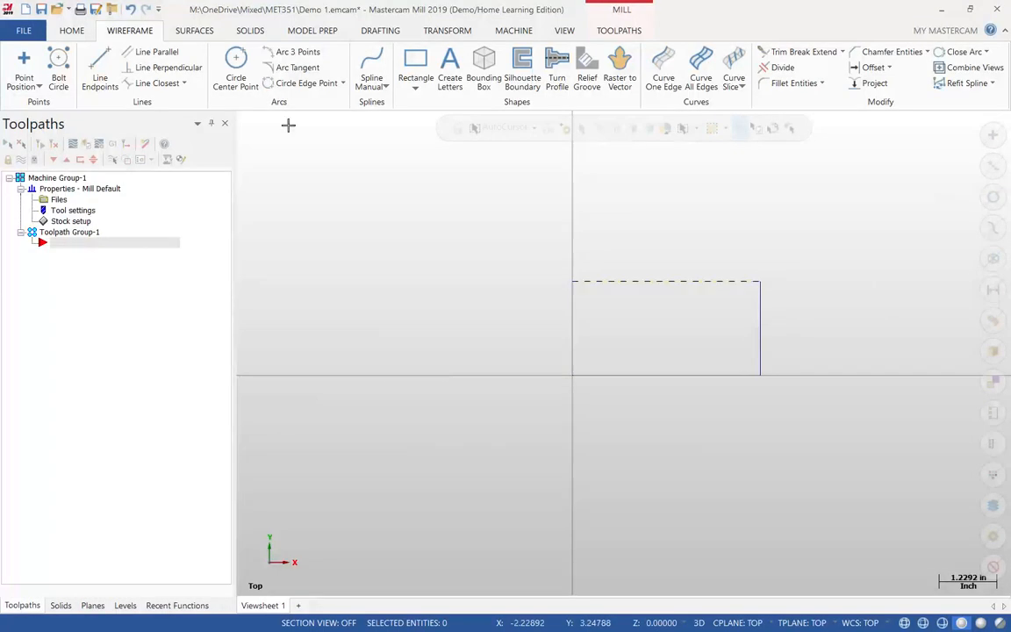
Step: Run the duplicate-entity removal on the rectangle with the overlapping half-length lines
{"action": "left_click", "coordinate": [73, 32]}
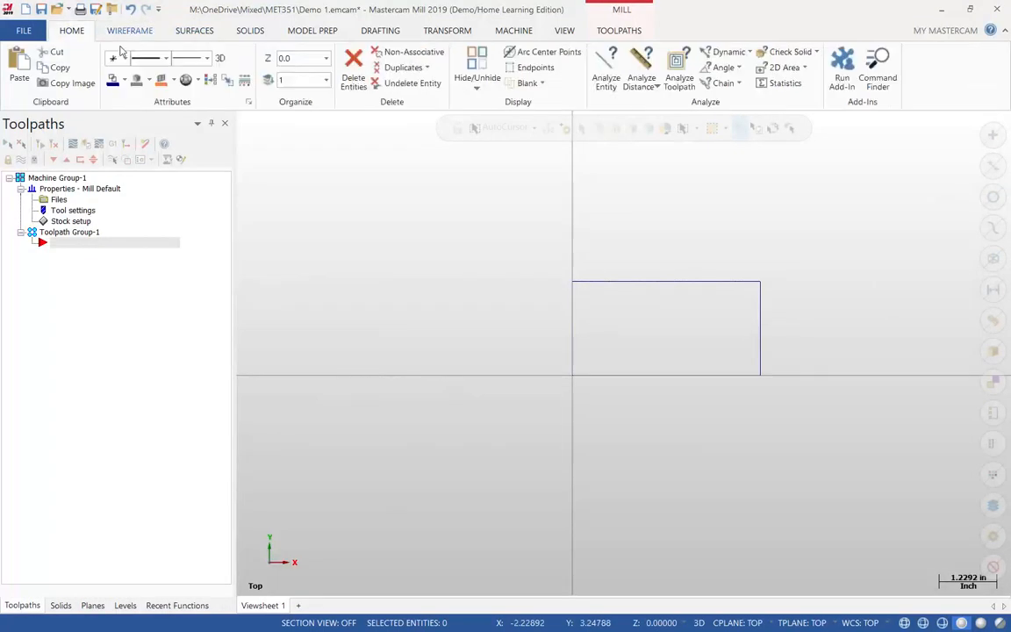
{"action": "left_click", "coordinate": [397, 67]}
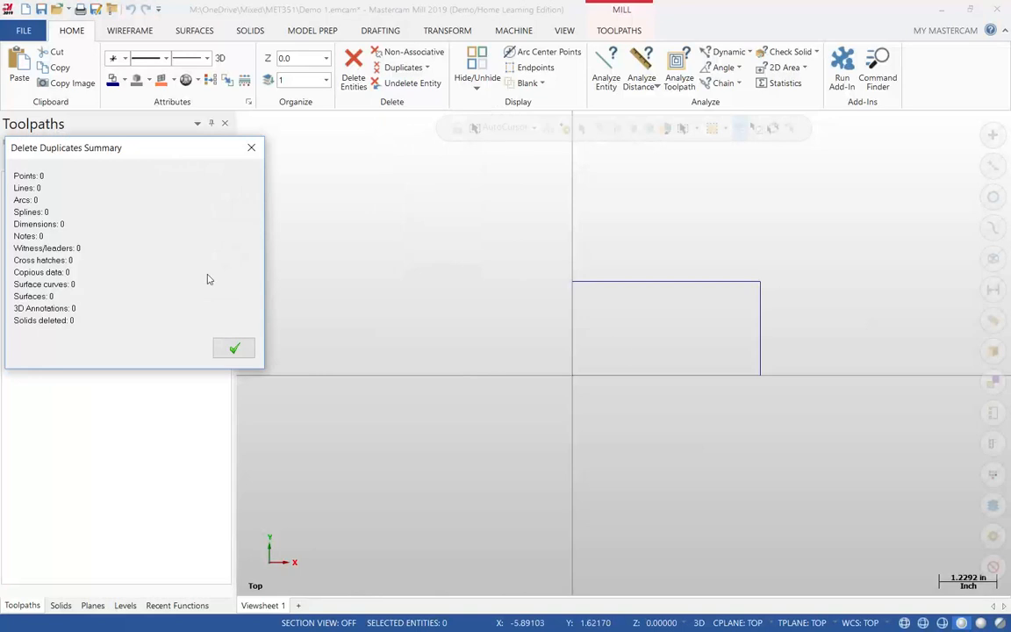
{"action": "left_click", "coordinate": [251, 147]}
Step: Test-chain the rectangle with the overlapping lines for a 2D contour toolpath and discard the operation
{"action": "left_click", "coordinate": [622, 32]}
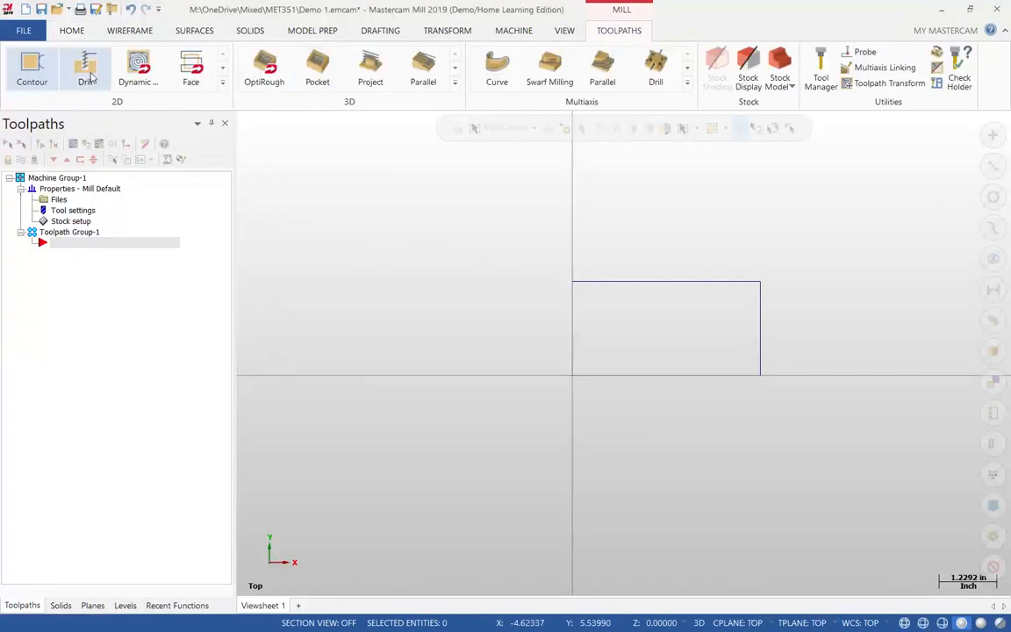
{"action": "left_click", "coordinate": [26, 68]}
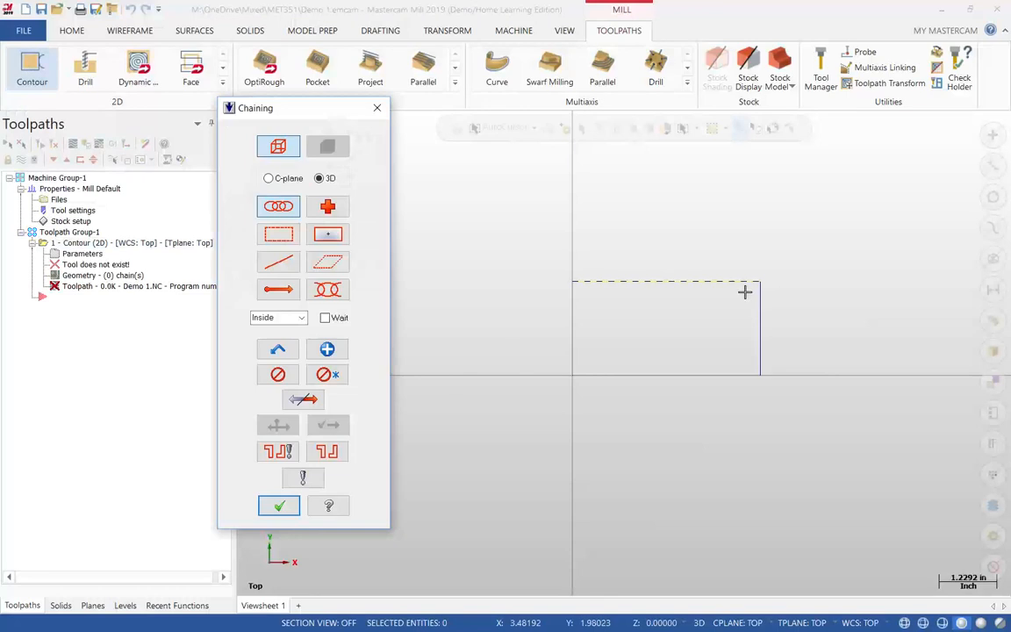
{"action": "left_click", "coordinate": [588, 281]}
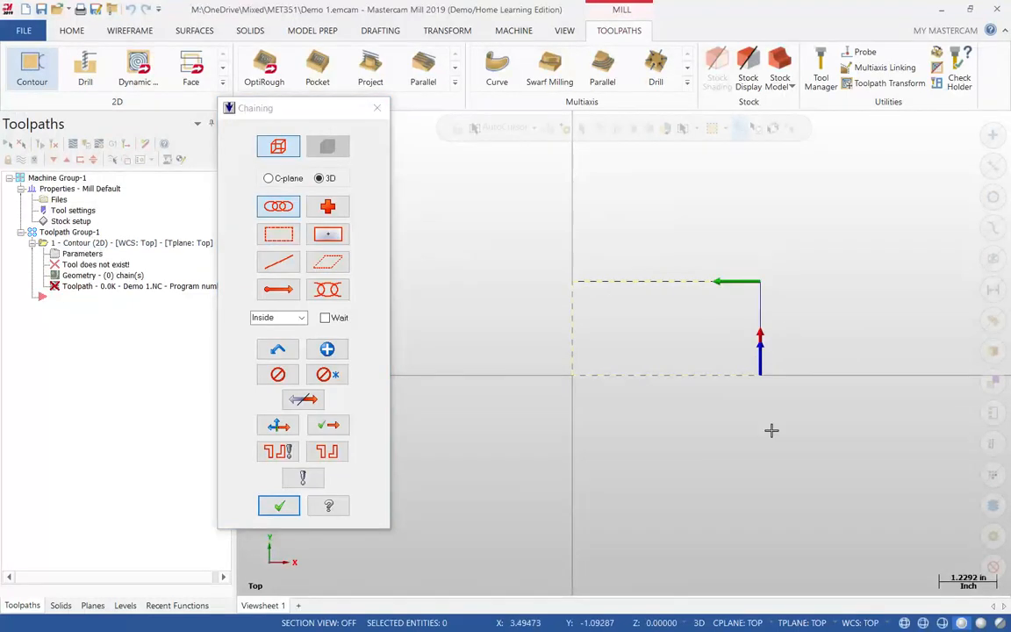
{"action": "left_click", "coordinate": [378, 109]}
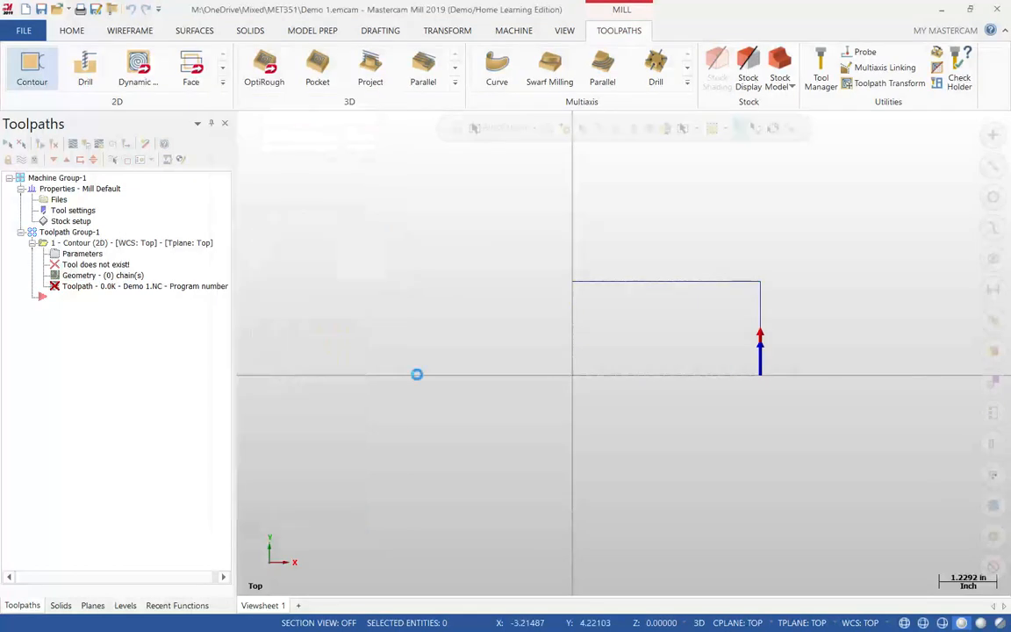
{"action": "left_click", "coordinate": [578, 360]}
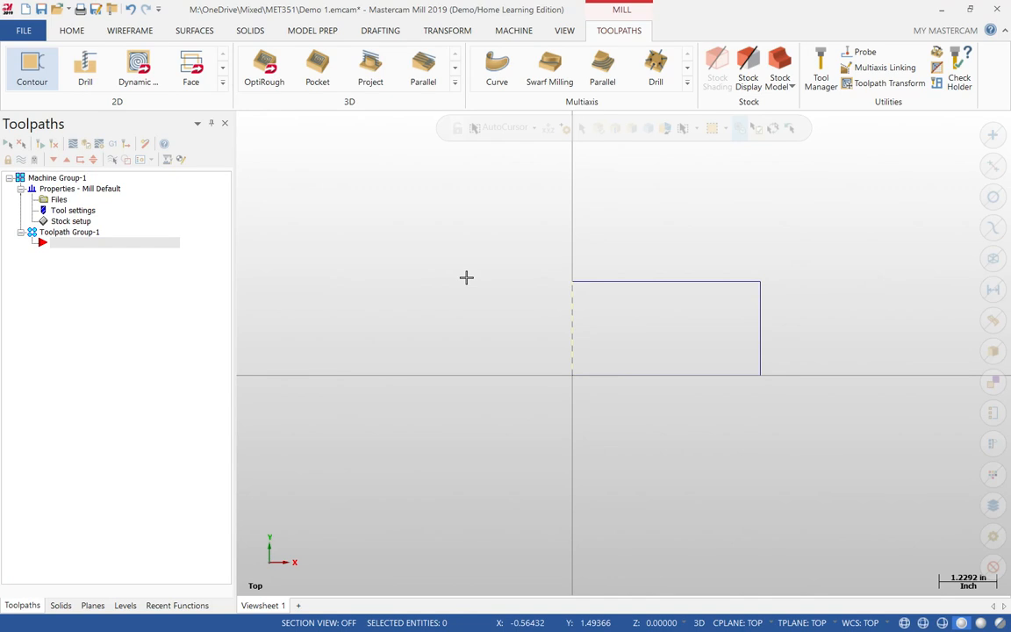
Step: Repeat the 2D contour chaining starting from the rectangle's upper edge and discard the operation
{"action": "left_click", "coordinate": [31, 68]}
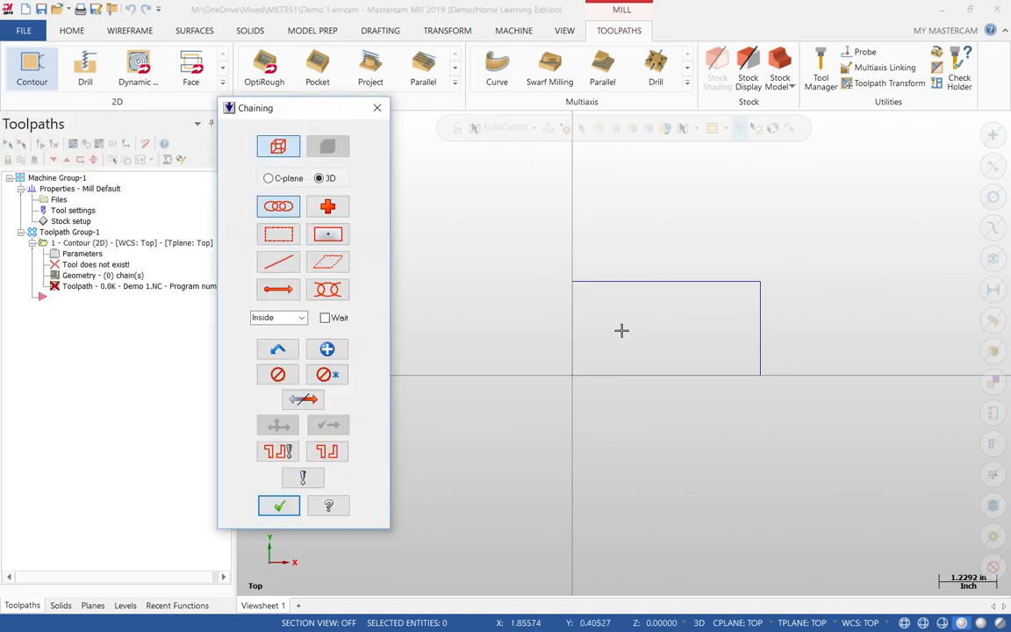
{"action": "left_click", "coordinate": [611, 283]}
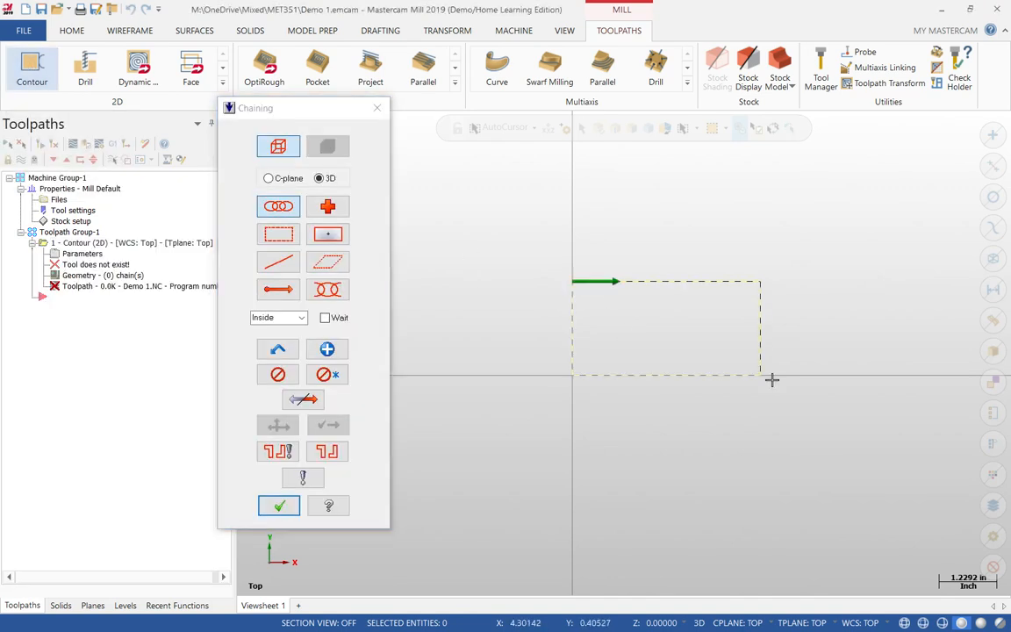
{"action": "left_click", "coordinate": [377, 109]}
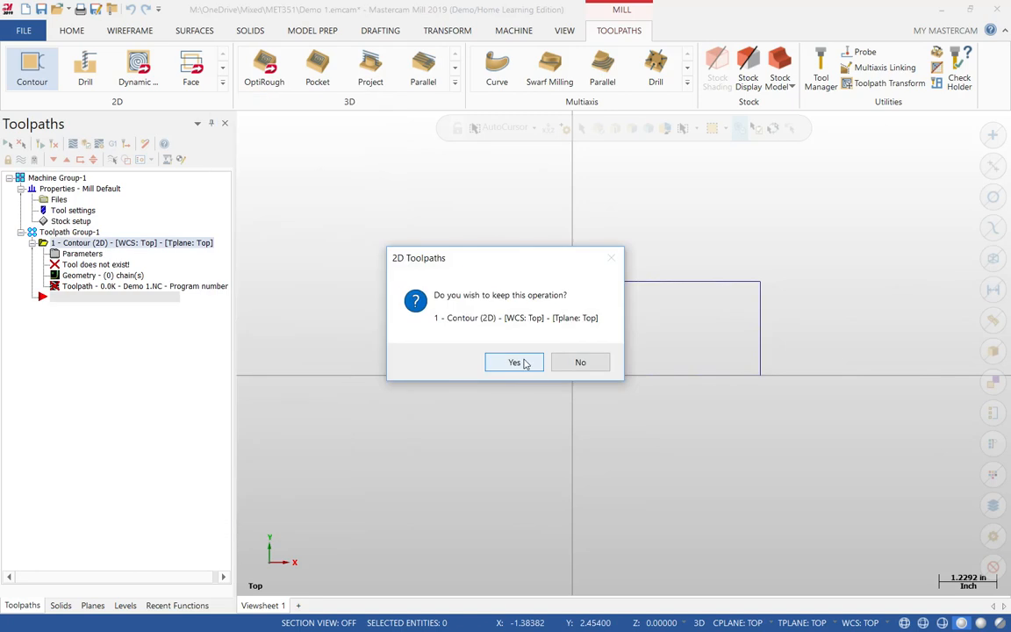
{"action": "left_click", "coordinate": [579, 361]}
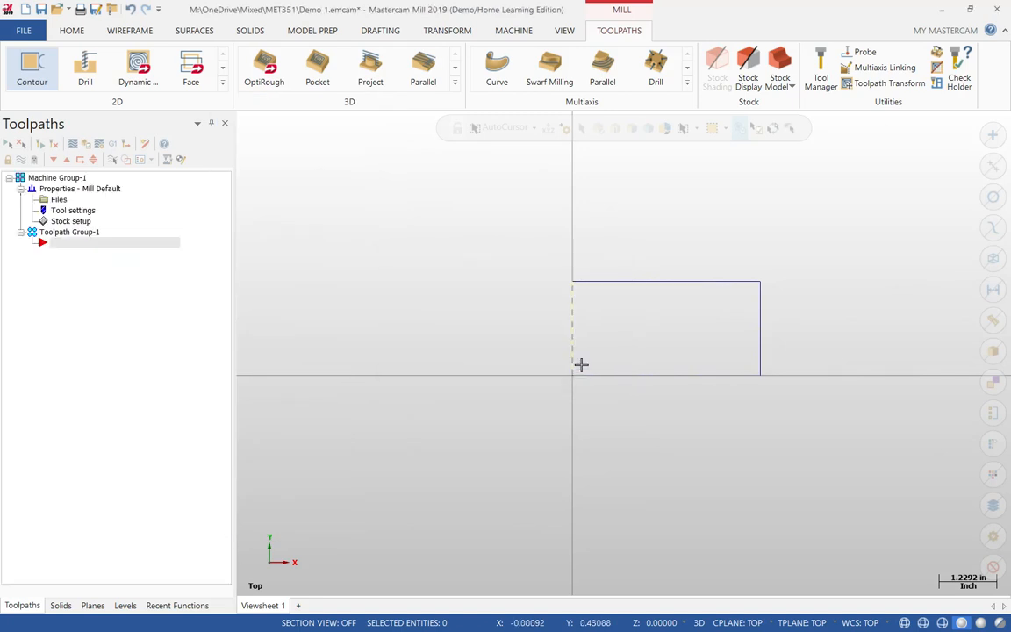